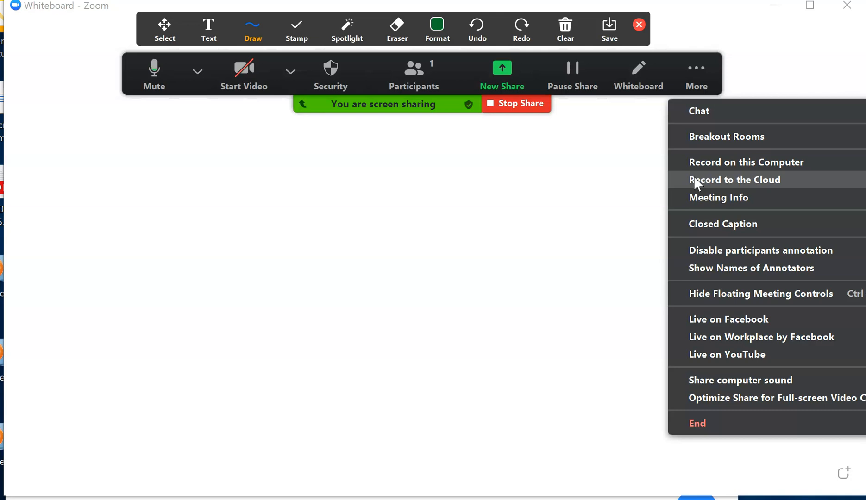
# Start recording the meeting on this computer
pyautogui.click(709, 156)
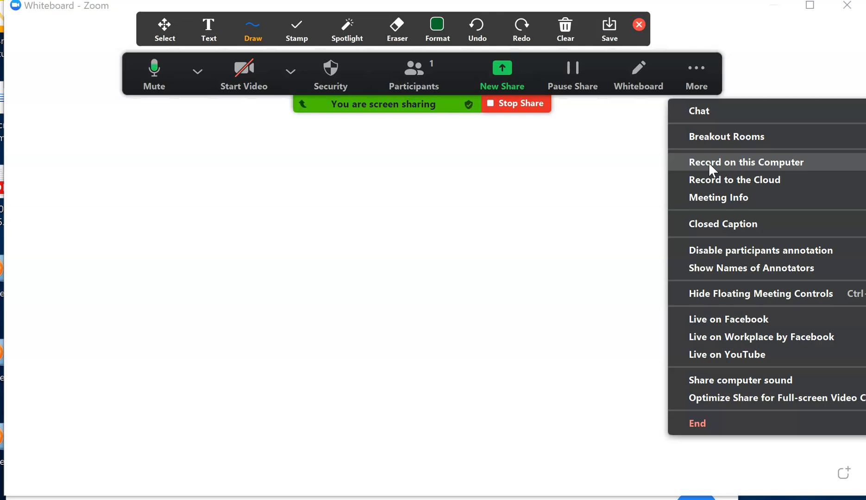
pyautogui.click(709, 163)
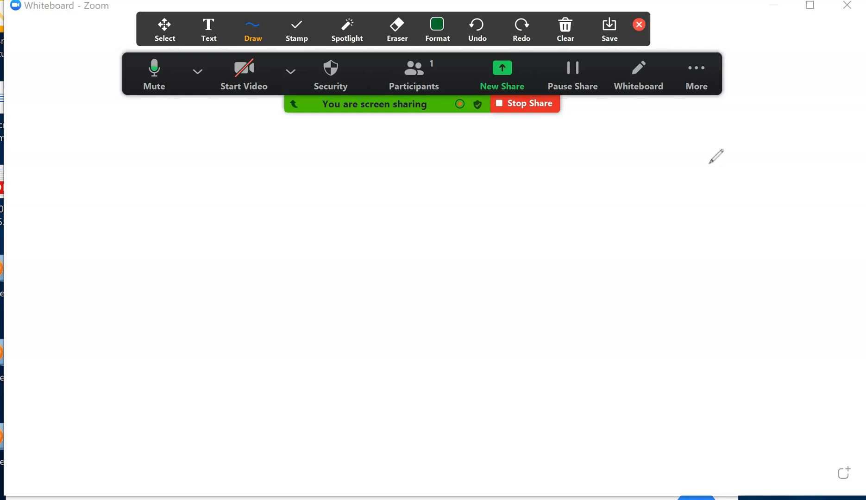
# Stop the meeting recording from the additional meeting controls
pyautogui.click(695, 74)
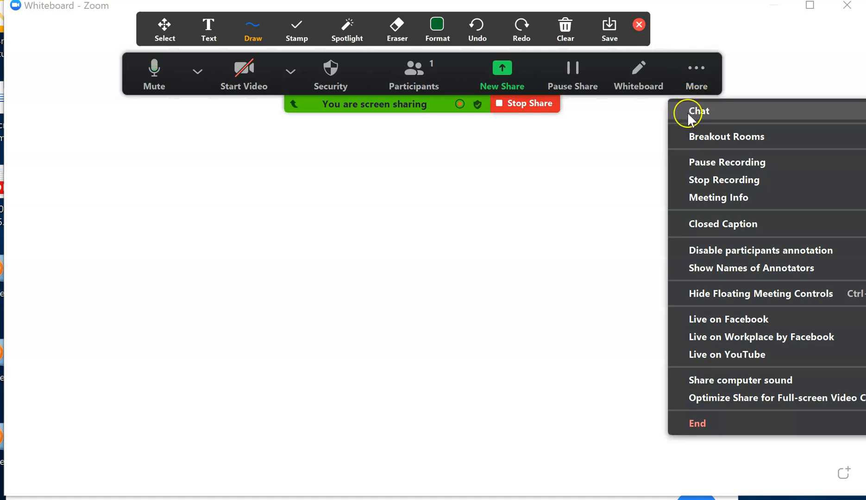
pyautogui.click(646, 170)
pyautogui.click(720, 88)
pyautogui.click(721, 86)
pyautogui.click(720, 87)
pyautogui.click(632, 112)
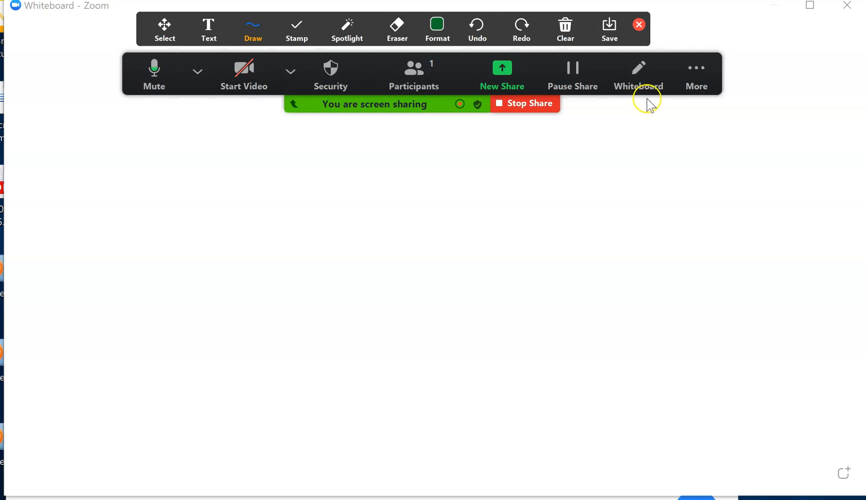
pyautogui.click(671, 81)
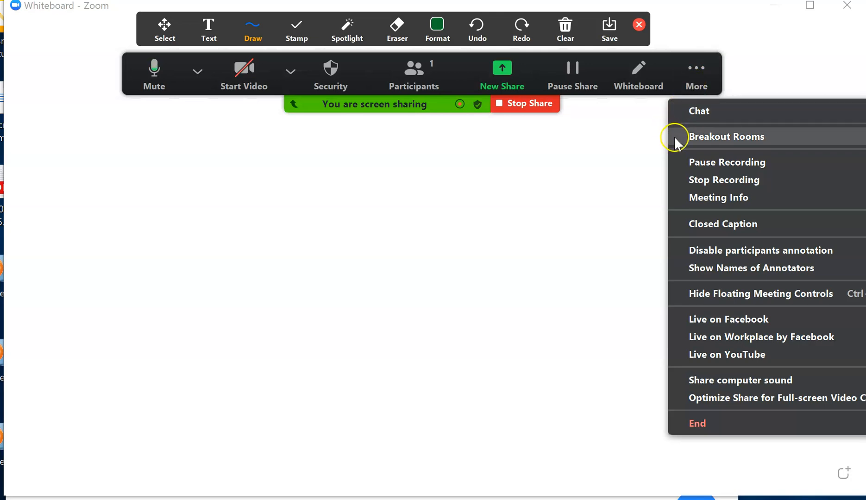
pyautogui.click(694, 180)
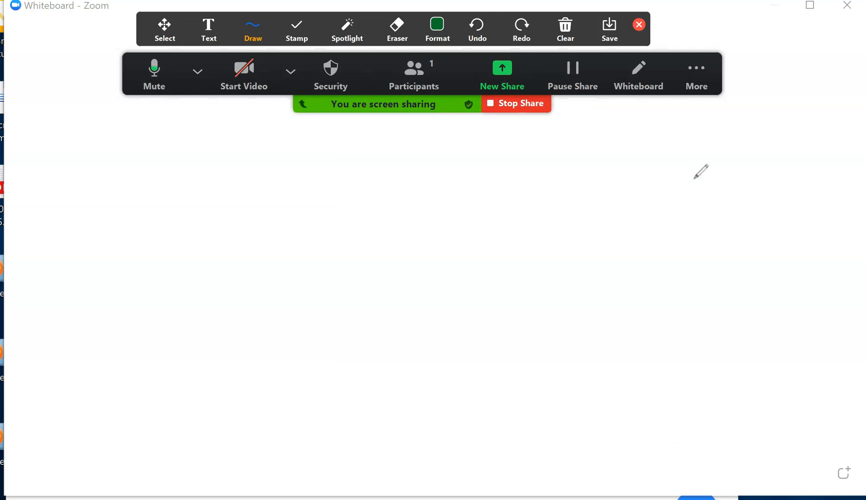
# End the meeting for all participants
pyautogui.click(695, 84)
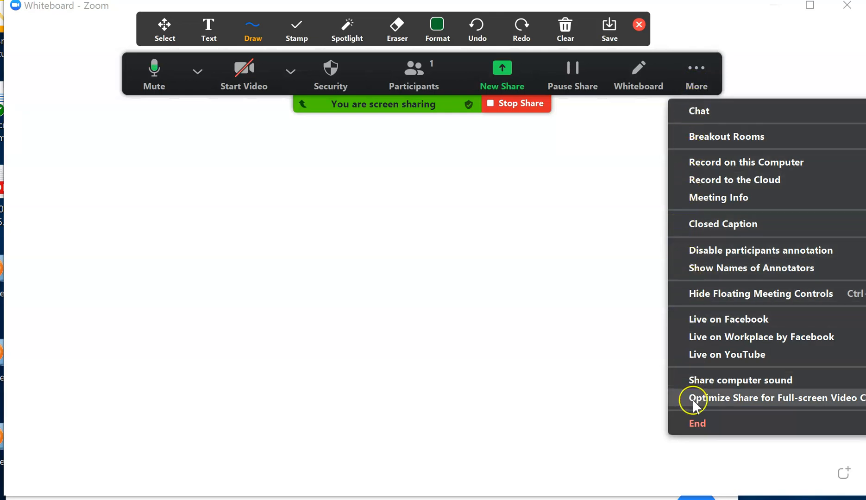
pyautogui.click(696, 425)
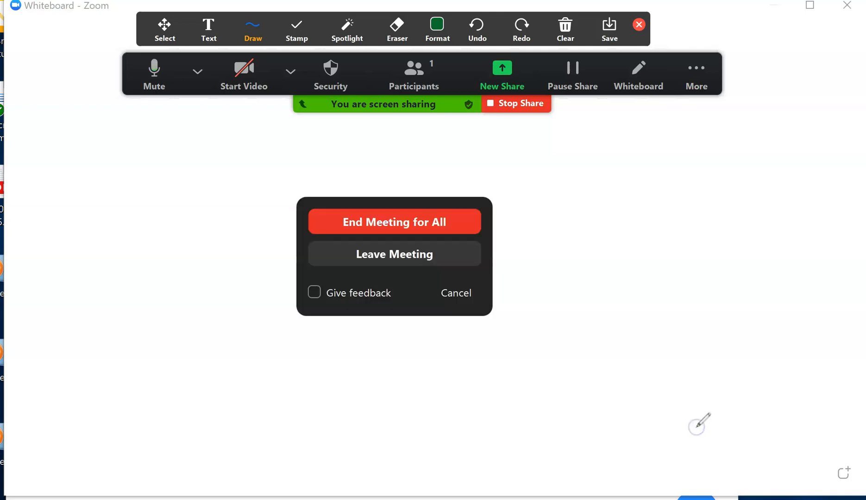
pyautogui.click(399, 224)
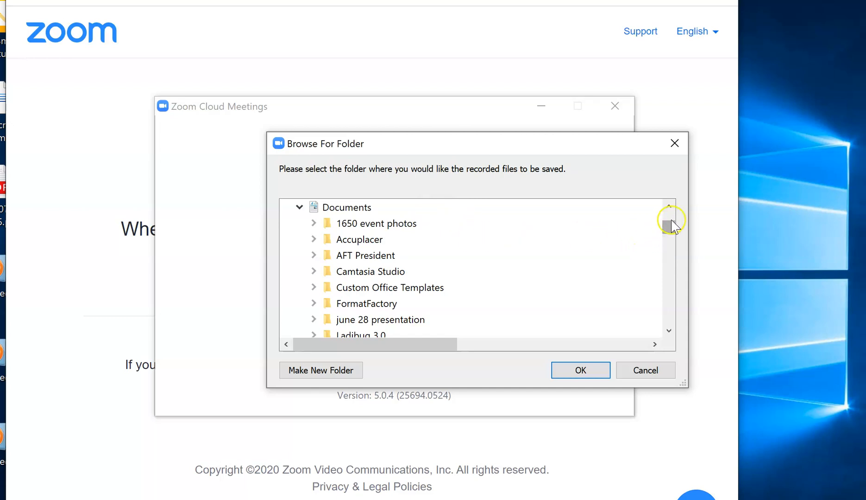
# Select the Zoom folder inside Documents as the location for the recorded files
pyautogui.moveTo(667, 225); pyautogui.dragTo(667, 247)
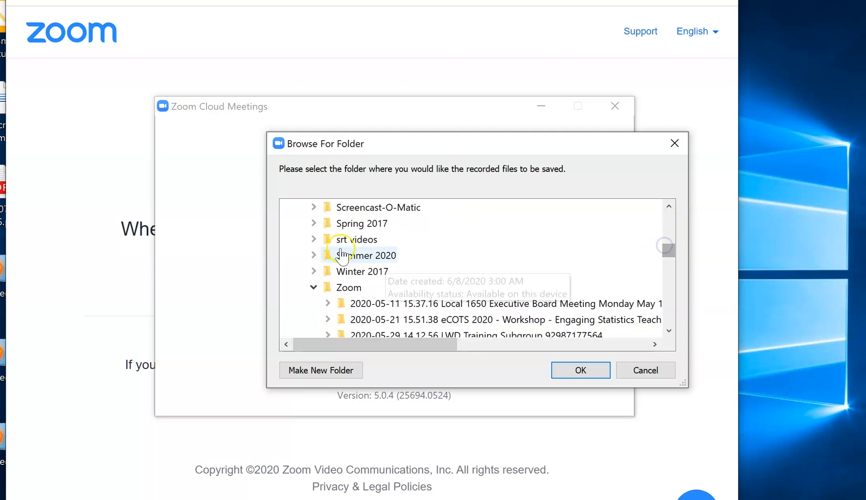
pyautogui.click(329, 289)
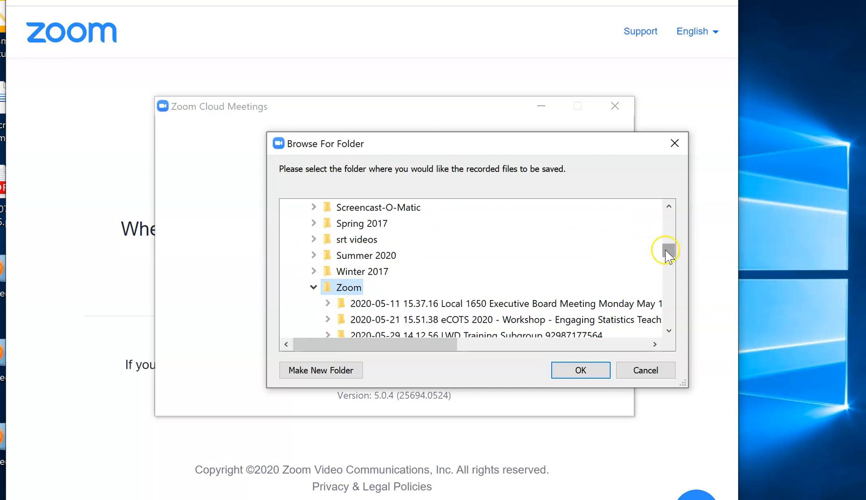
pyautogui.moveTo(666, 249); pyautogui.dragTo(667, 264)
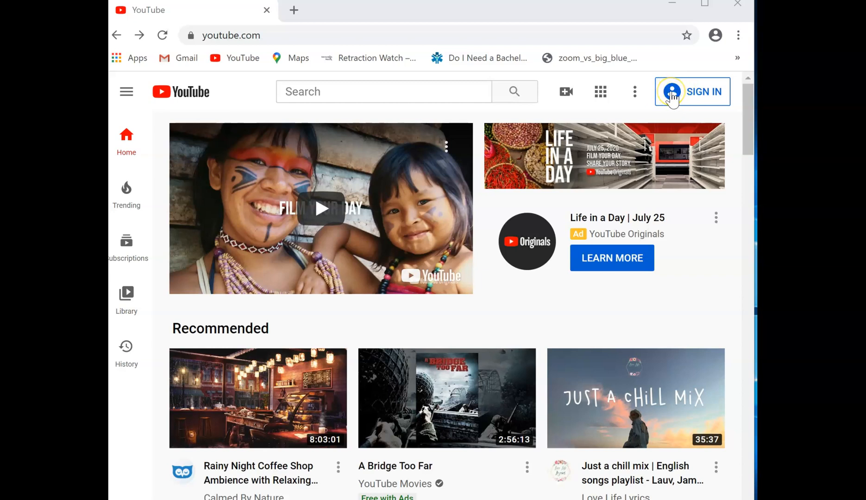
# Start a video upload on YouTube and sign in with the saved Google account and its password
pyautogui.click(565, 91)
pyautogui.click(564, 91)
pyautogui.click(564, 91)
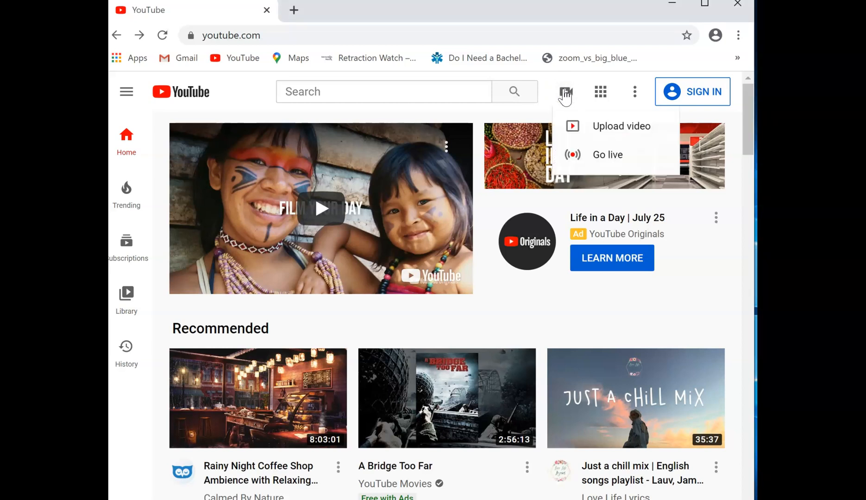
pyautogui.click(572, 126)
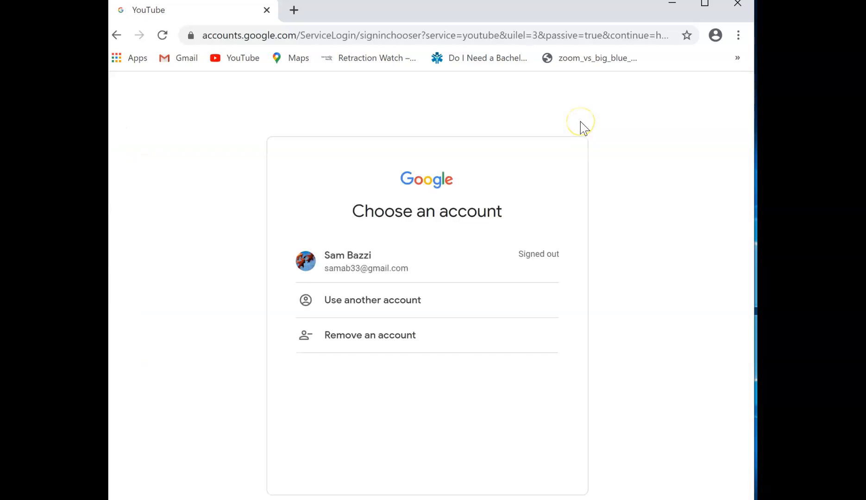
pyautogui.click(359, 267)
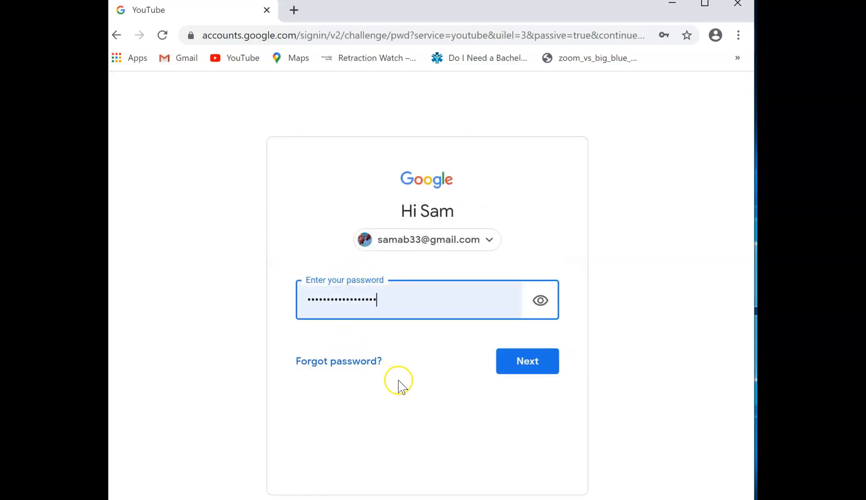
pyautogui.click(525, 366)
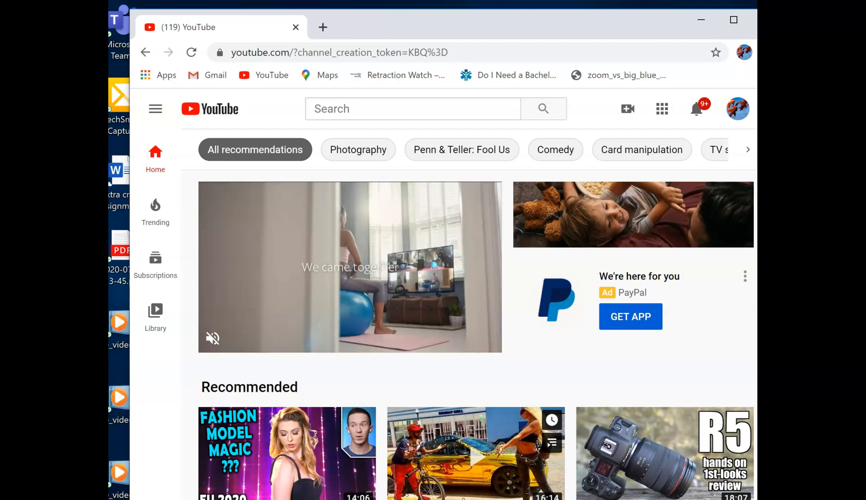
# Begin a new video upload and browse the local files to the Zoom folder in Documents
pyautogui.click(629, 110)
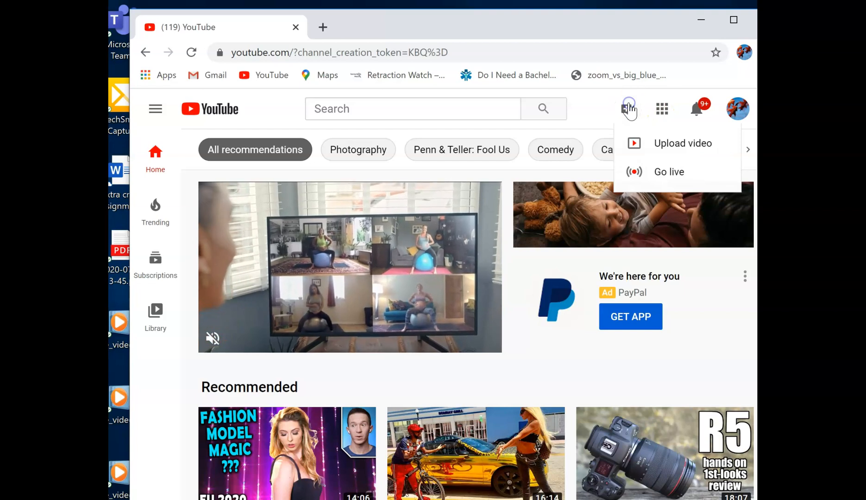
pyautogui.click(651, 147)
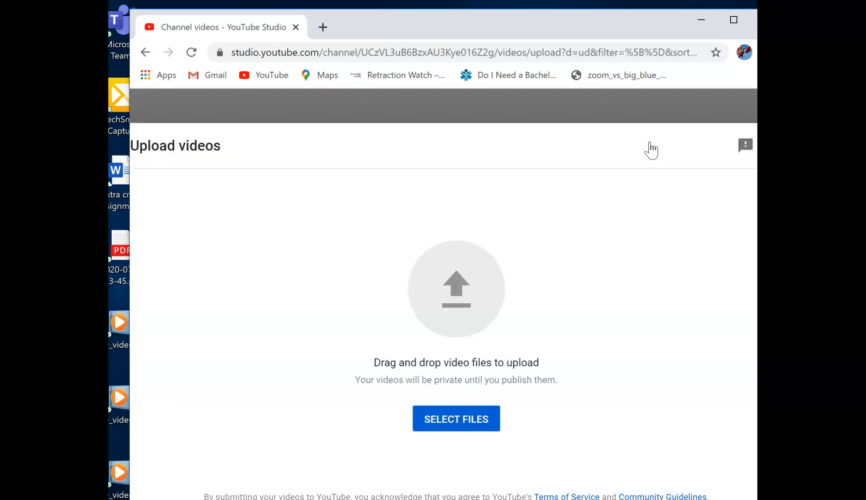
pyautogui.click(450, 416)
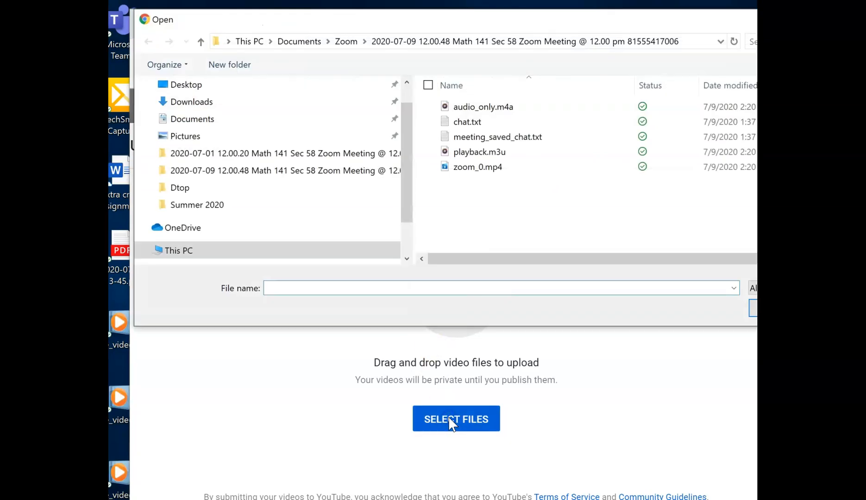
pyautogui.click(420, 41)
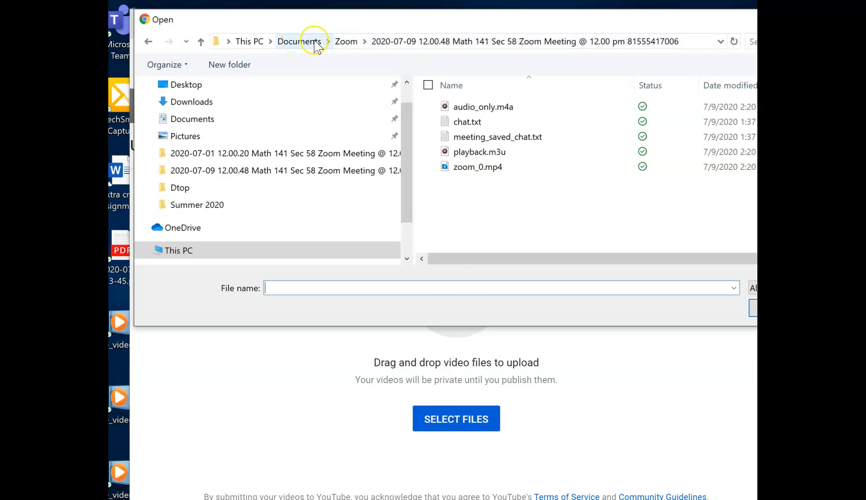
pyautogui.click(346, 41)
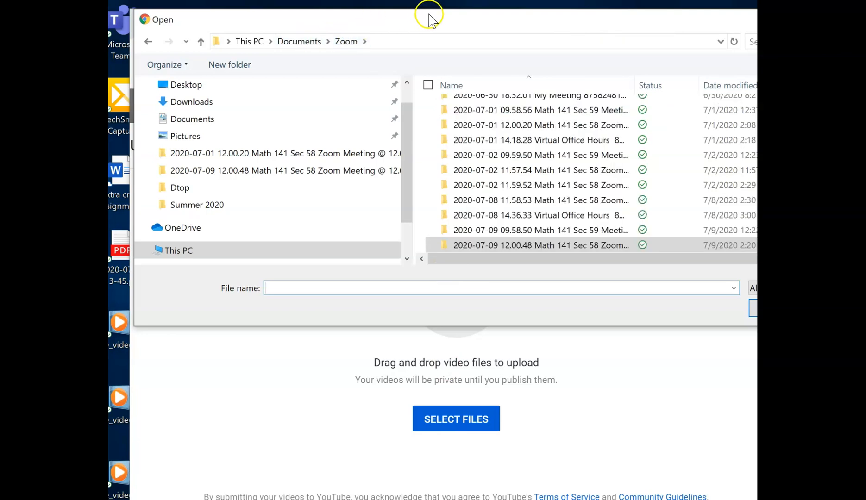
pyautogui.moveTo(429, 19); pyautogui.dragTo(405, 72)
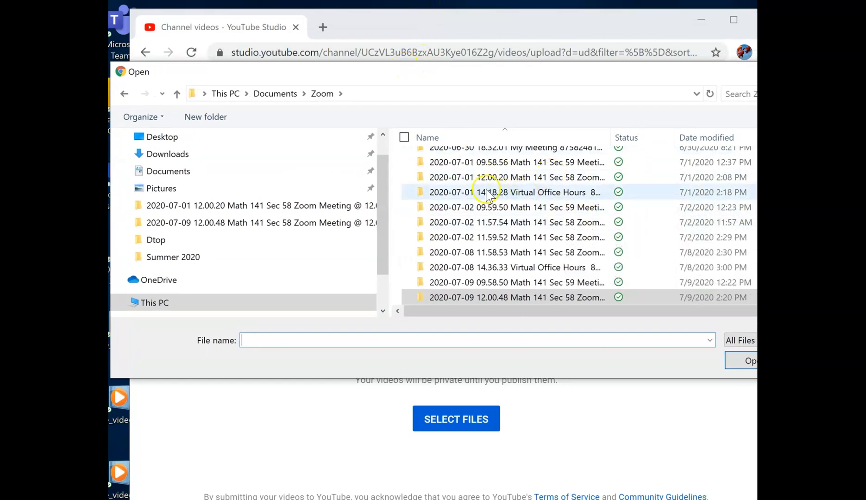
pyautogui.doubleClick(456, 223)
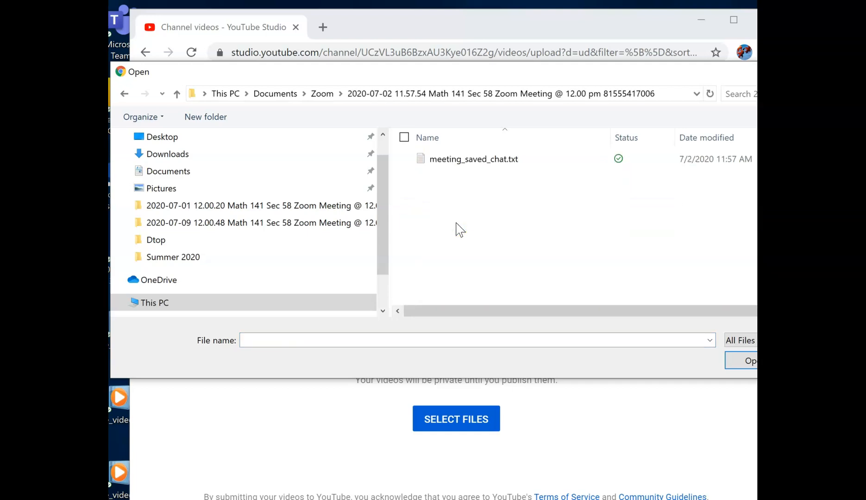
pyautogui.click(421, 95)
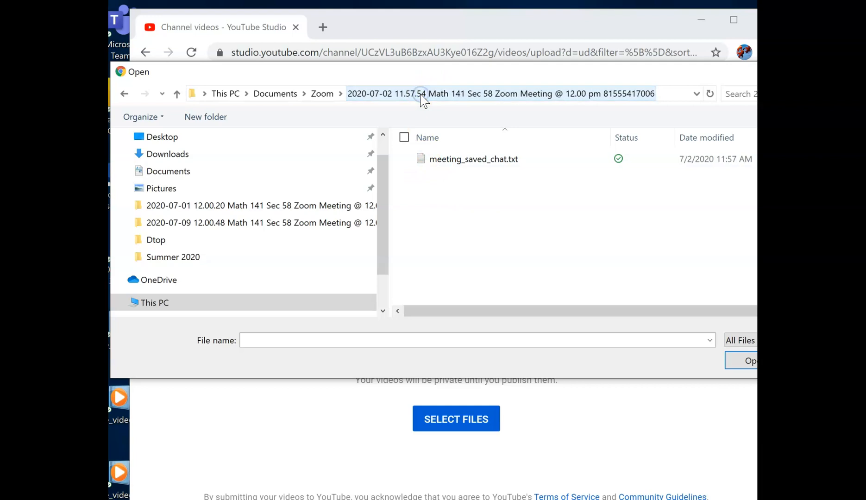
pyautogui.click(322, 94)
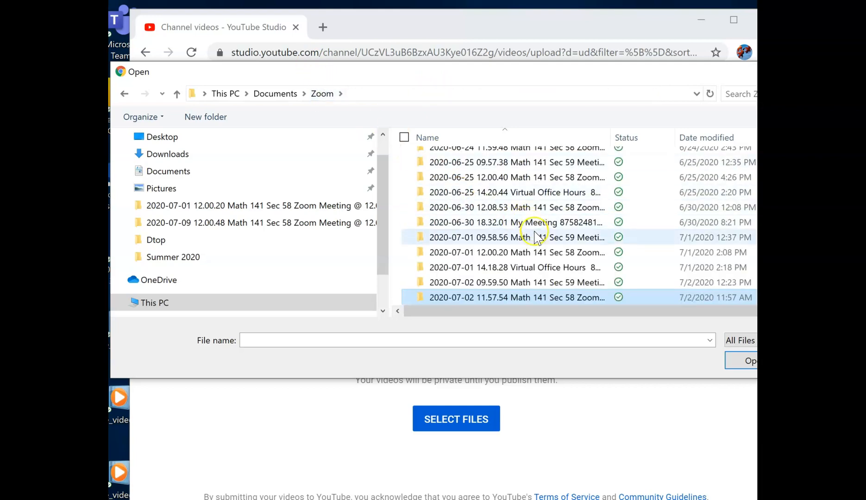
# Upload zoom_1.mp4 from the 2020-07-02 09.59.50 Math 141 Sec 59 Meeting folder
pyautogui.doubleClick(540, 288)
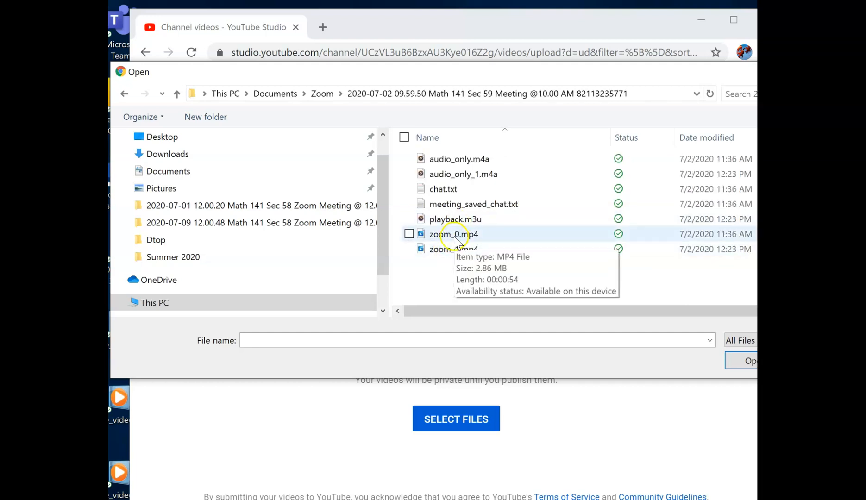
pyautogui.click(447, 250)
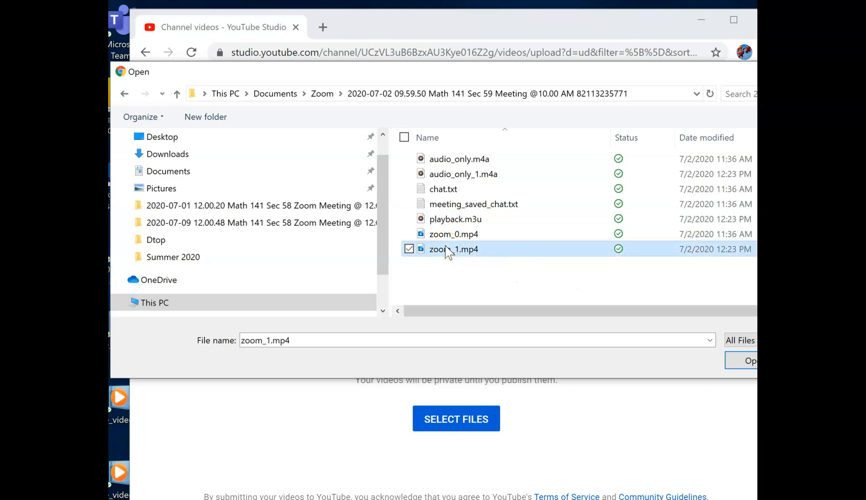
pyautogui.click(743, 362)
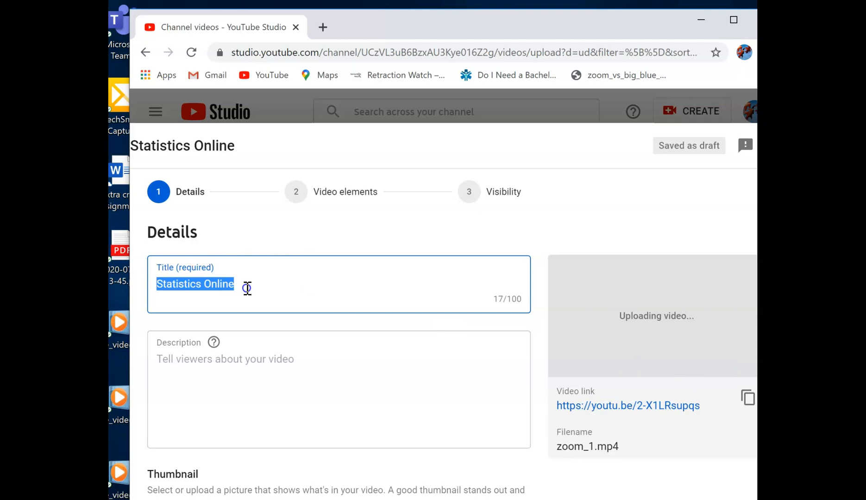
# Mark the video as not made for kids and advance past its details to the video elements
pyautogui.click(221, 392)
pyautogui.click(187, 362)
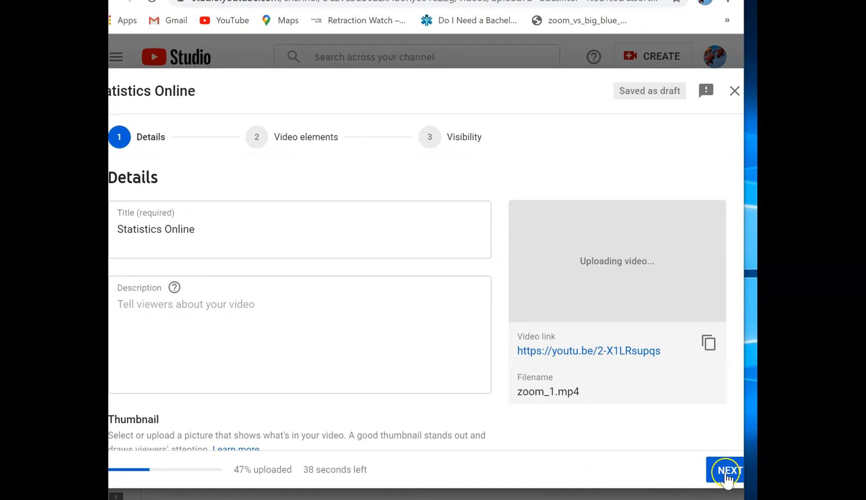
pyautogui.click(726, 473)
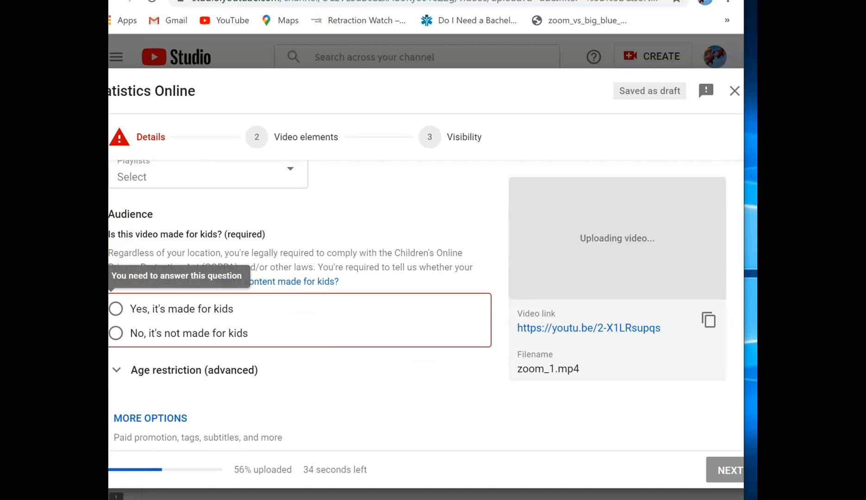
pyautogui.click(116, 333)
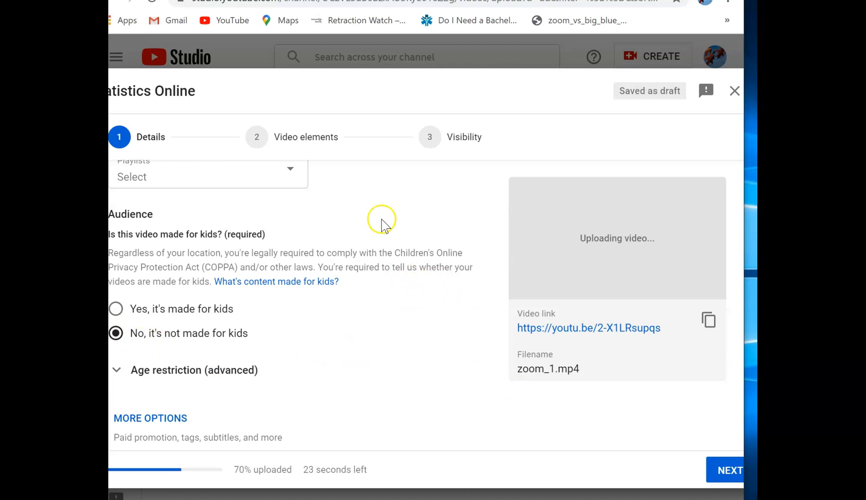
pyautogui.click(719, 478)
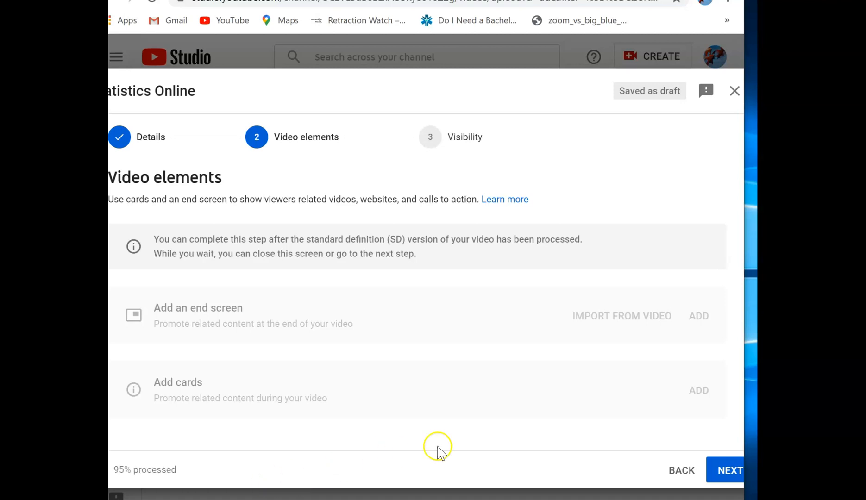
# Copy the video link and publish the Statistics Online video with Public visibility
pyautogui.click(725, 477)
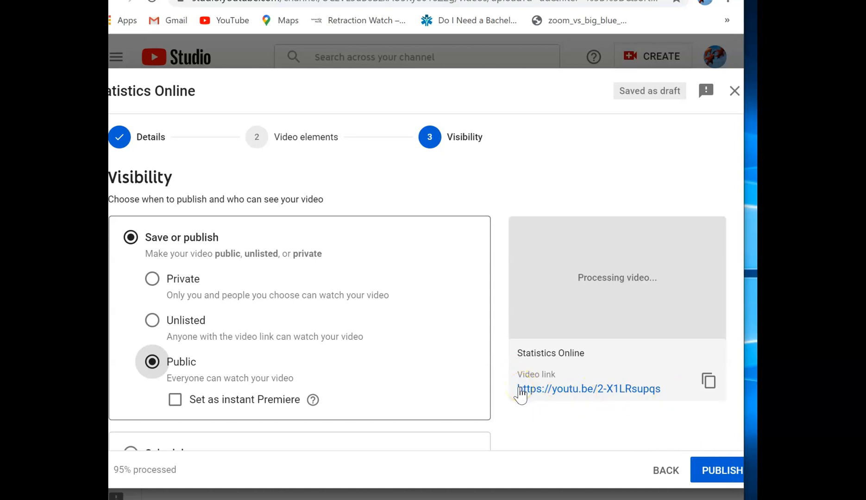
pyautogui.click(710, 383)
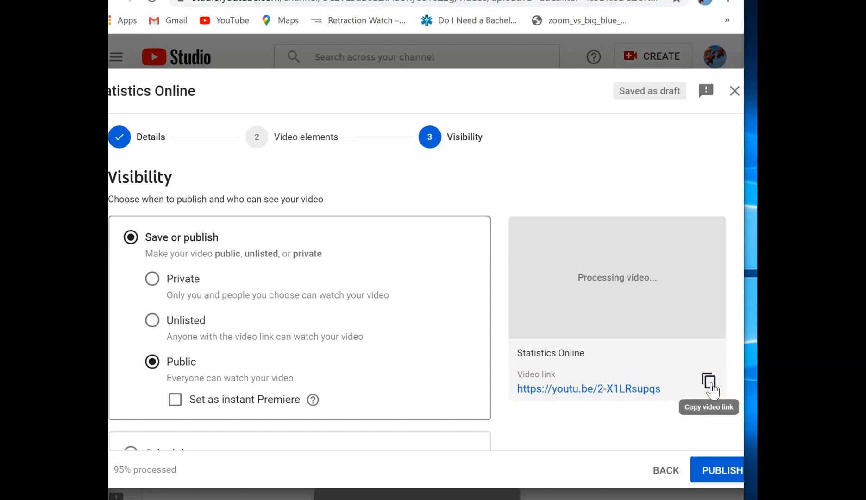
pyautogui.click(711, 473)
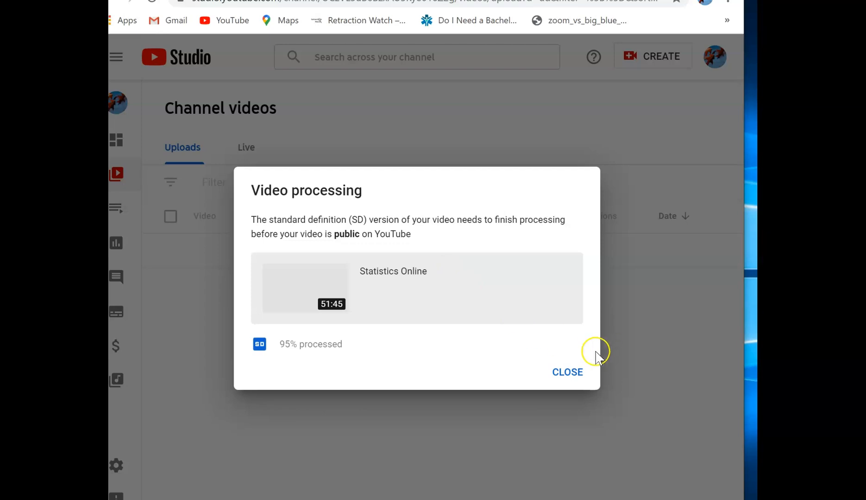
# Dismiss the video processing notice and check the visibility status of the Statistics Online upload in the channel videos
pyautogui.click(573, 372)
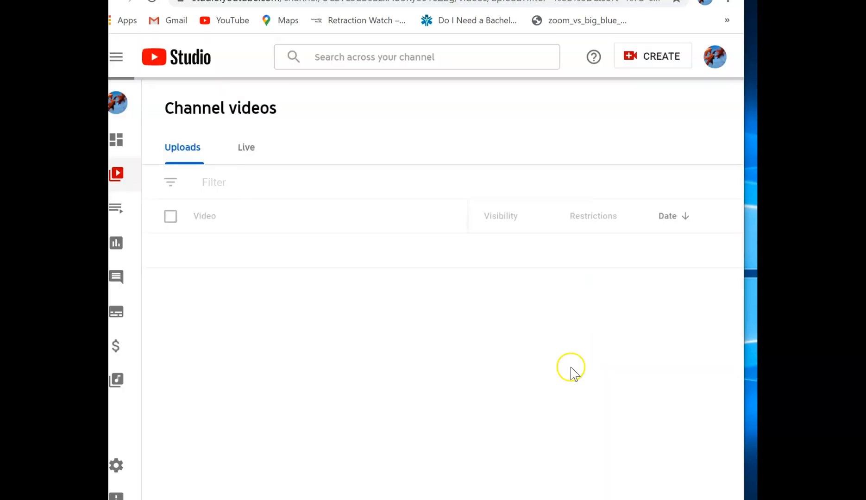
pyautogui.moveTo(248, 252)
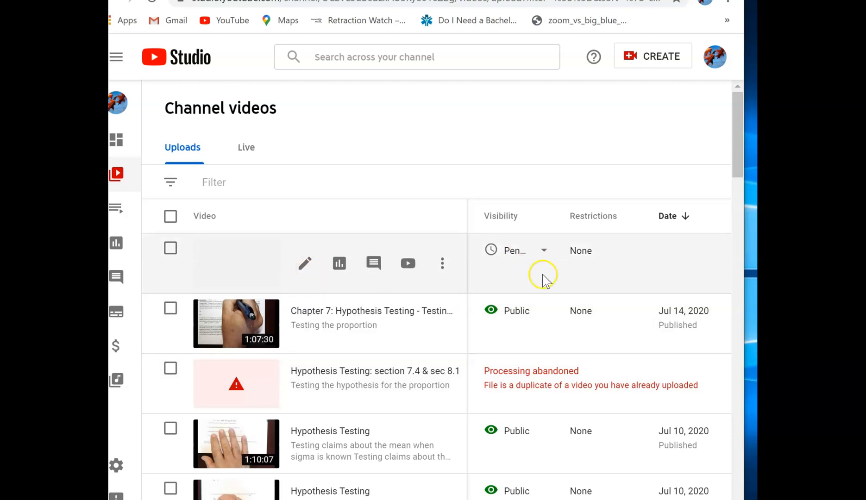
pyautogui.moveTo(518, 261)
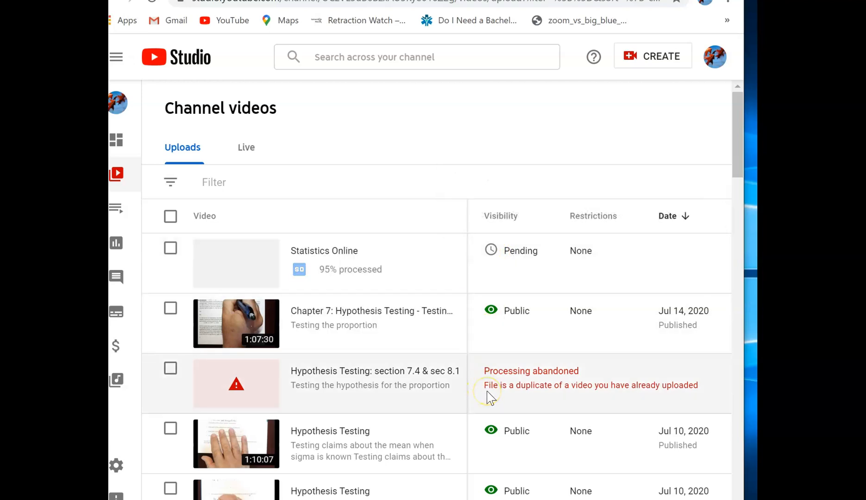
# Open the details of the 10:13 Hypothesis Testing video from Apr 14, 2020 and go to its subtitles
pyautogui.moveTo(309, 273)
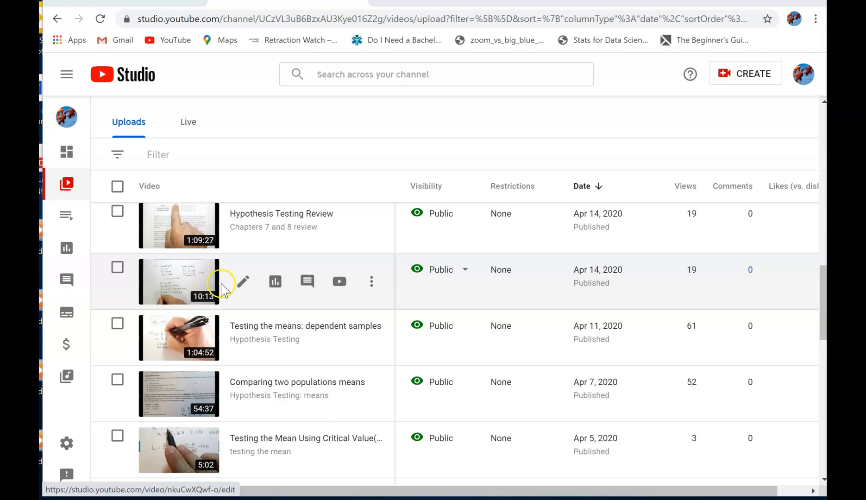
pyautogui.click(241, 292)
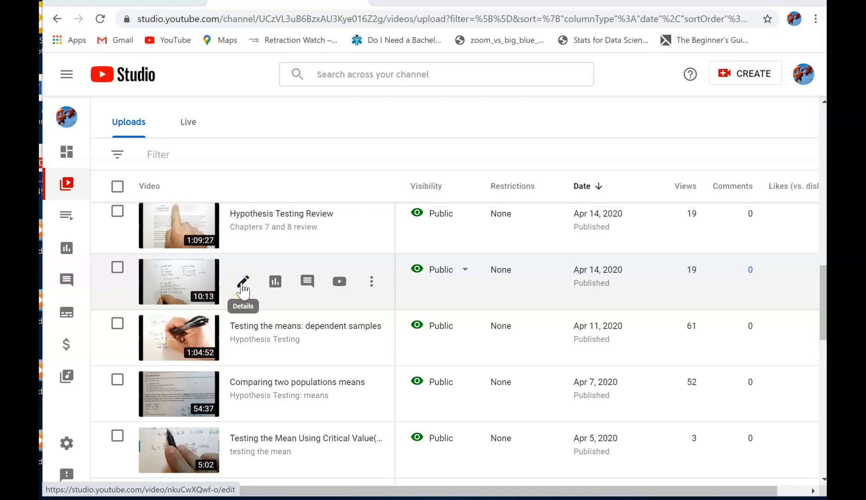
pyautogui.doubleClick(242, 284)
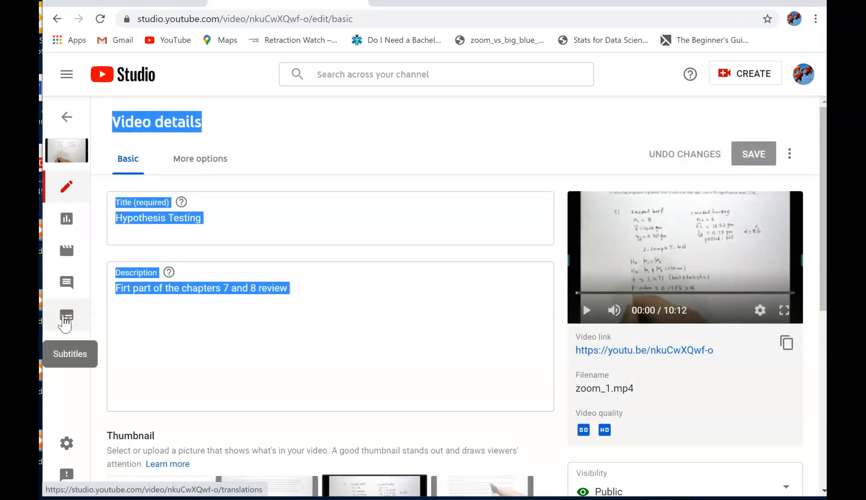
pyautogui.click(66, 317)
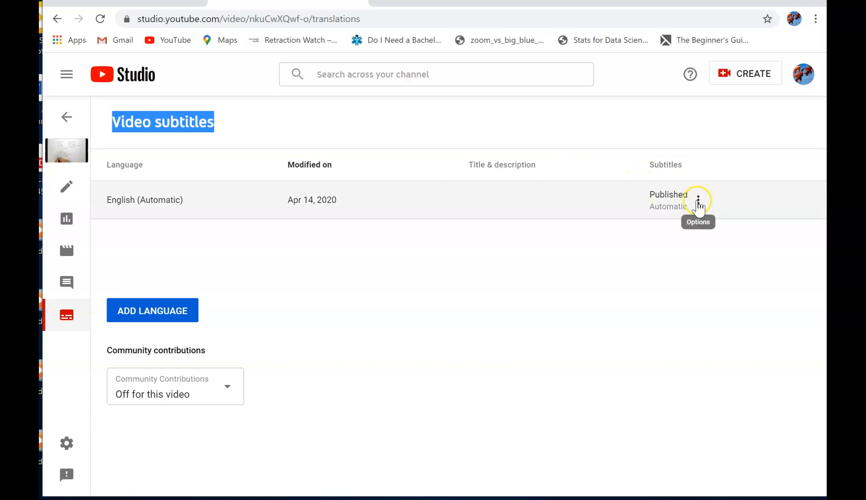
# Open the English (Automatic) subtitles in Classic Studio and switch them to editing
pyautogui.click(699, 207)
pyautogui.click(702, 198)
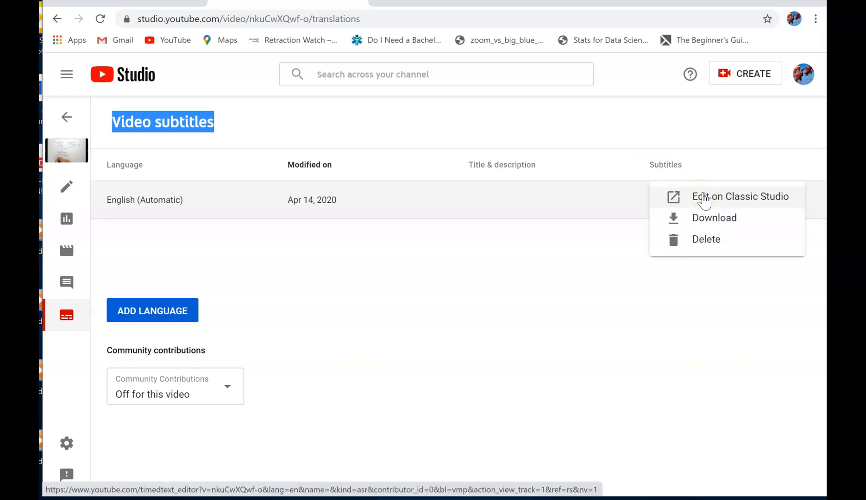
pyautogui.click(704, 199)
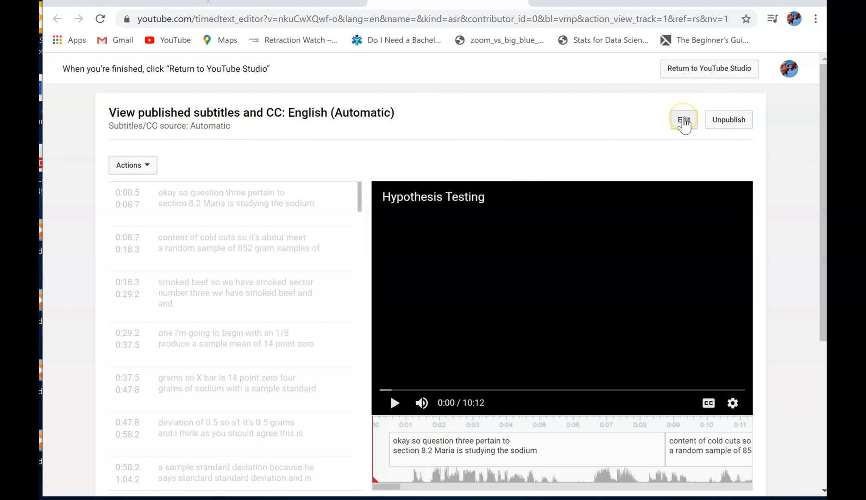
pyautogui.click(684, 122)
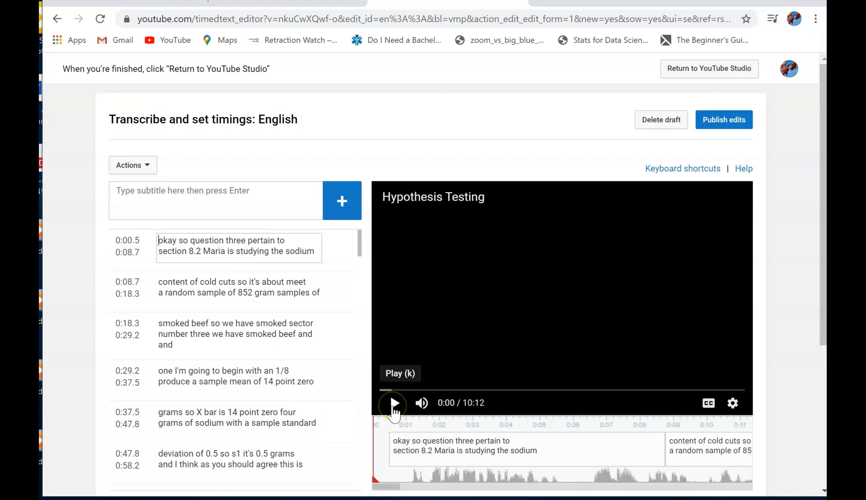
# Play the opening of the video and replace "three" with "3" in the first subtitle
pyautogui.click(394, 404)
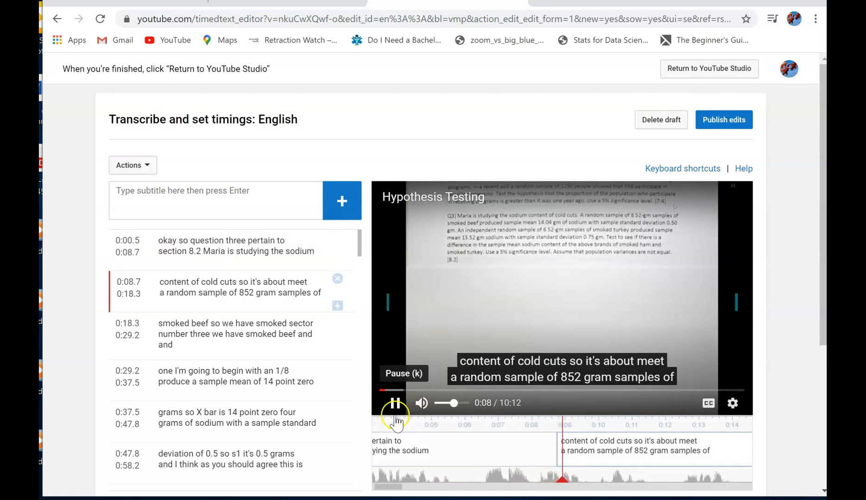
pyautogui.click(395, 404)
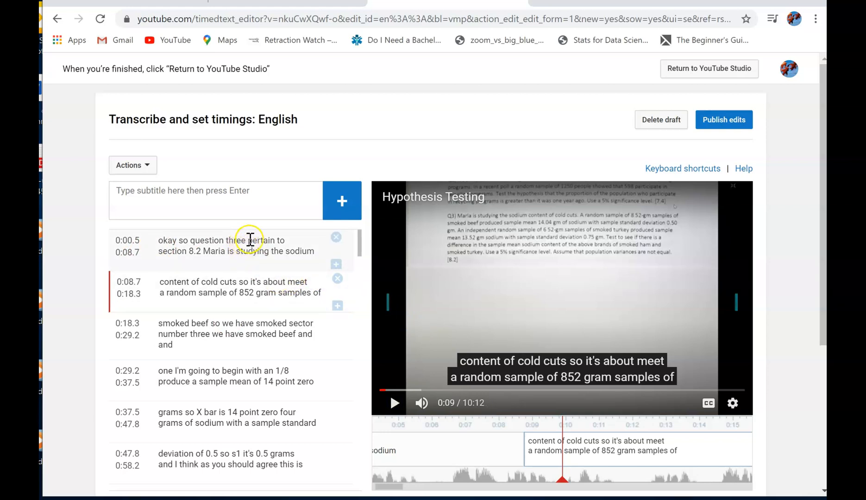
pyautogui.click(249, 240)
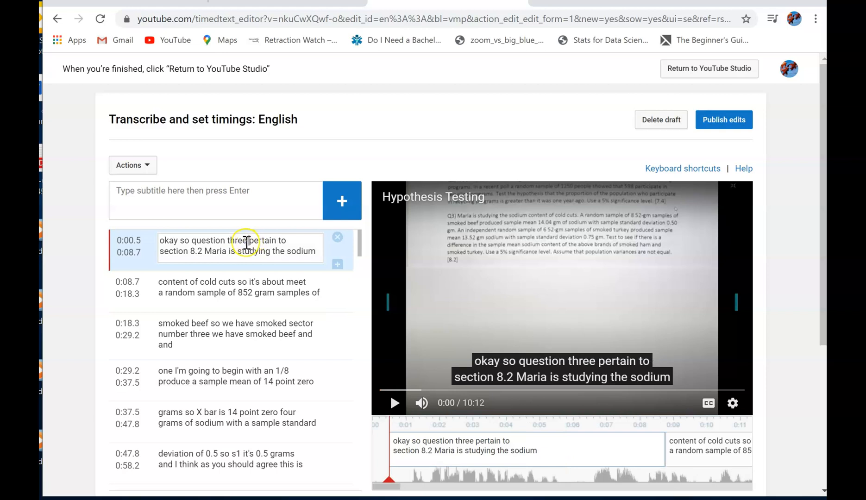
pyautogui.write('\\')
pyautogui.press('BackSpace')
pyautogui.press('BackSpace')
pyautogui.press('BackSpace')
pyautogui.press('BackSpace')
pyautogui.press('BackSpace')
pyautogui.press('BackSpace')
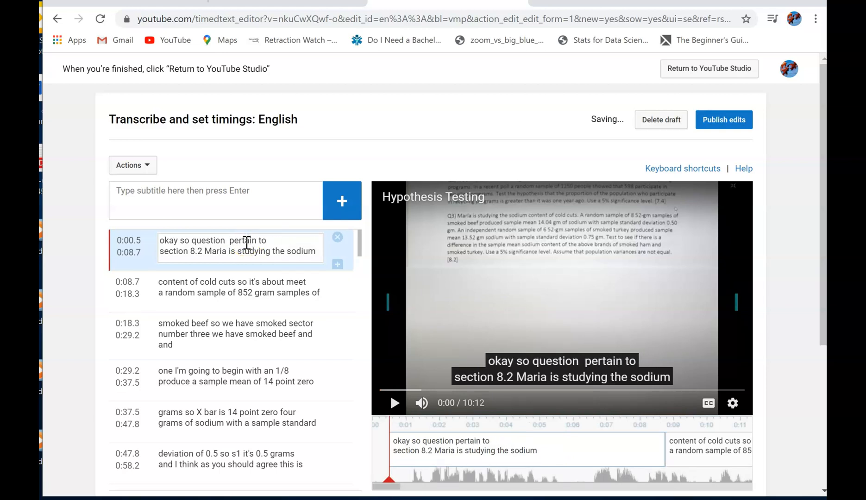
pyautogui.write('3')
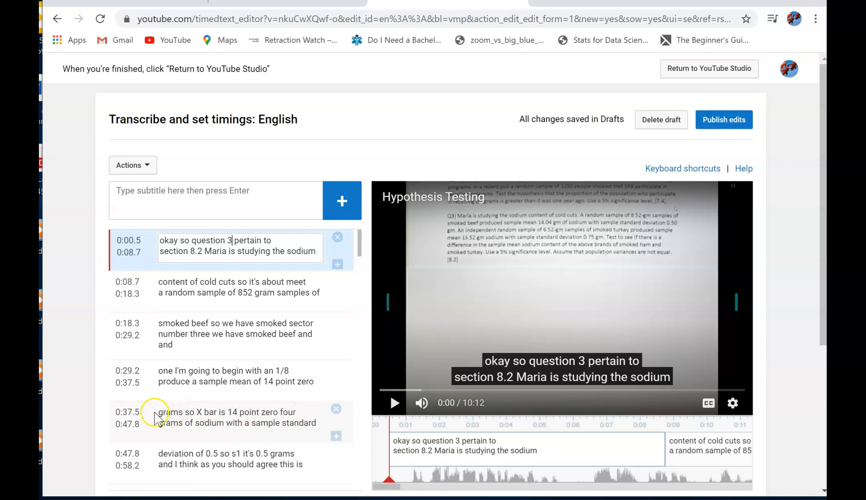
# Play the subtitle starting at 0:37.5 and correct its first line to read "grams so X bar is 14.04"
pyautogui.click(155, 412)
pyautogui.click(393, 403)
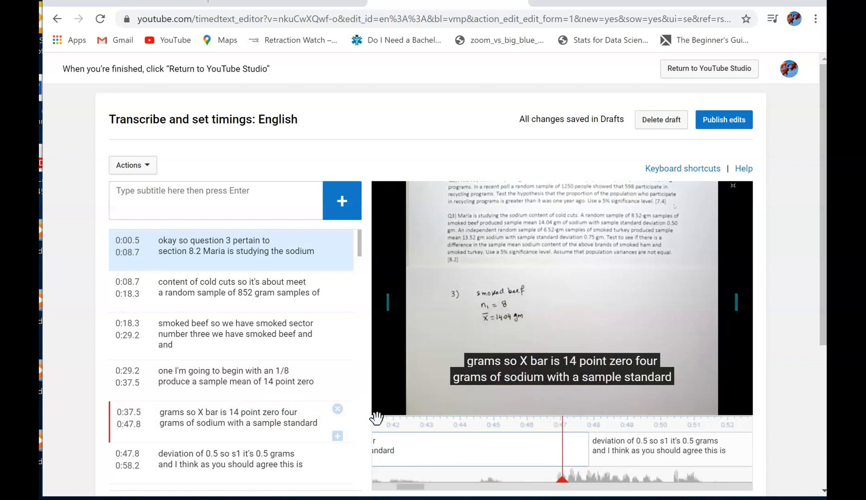
pyautogui.moveTo(405, 354)
pyautogui.click(395, 403)
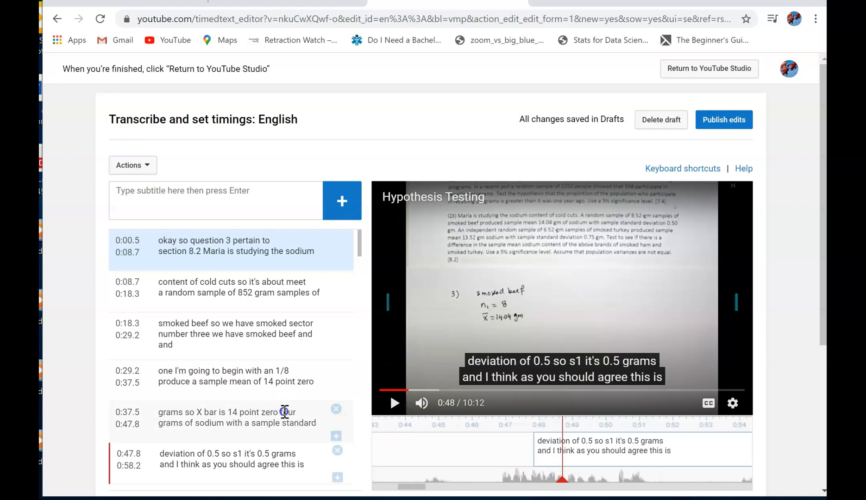
pyautogui.click(295, 411)
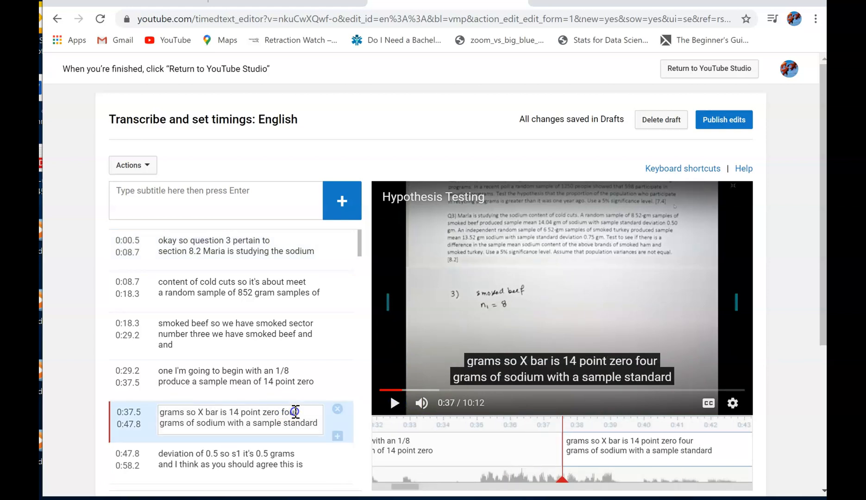
pyautogui.press('BackSpace')
pyautogui.press('BackSpace')
pyautogui.press('BackSpace')
pyautogui.press('BackSpace')
pyautogui.press('BackSpace')
pyautogui.press('BackSpace')
pyautogui.press('BackSpace')
pyautogui.press('BackSpace')
pyautogui.press('BackSpace')
pyautogui.press('BackSpace')
pyautogui.press('BackSpace')
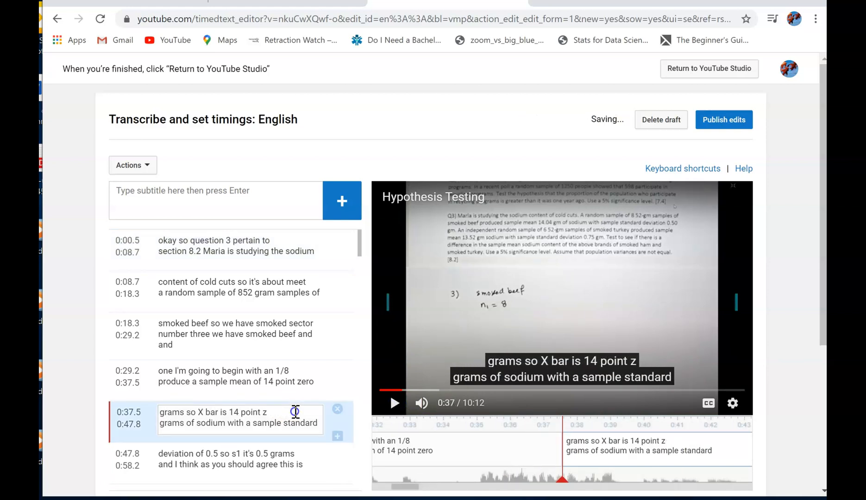
pyautogui.press('BackSpace')
pyautogui.press('BackSpace')
pyautogui.press('BackSpace')
pyautogui.press('BackSpace')
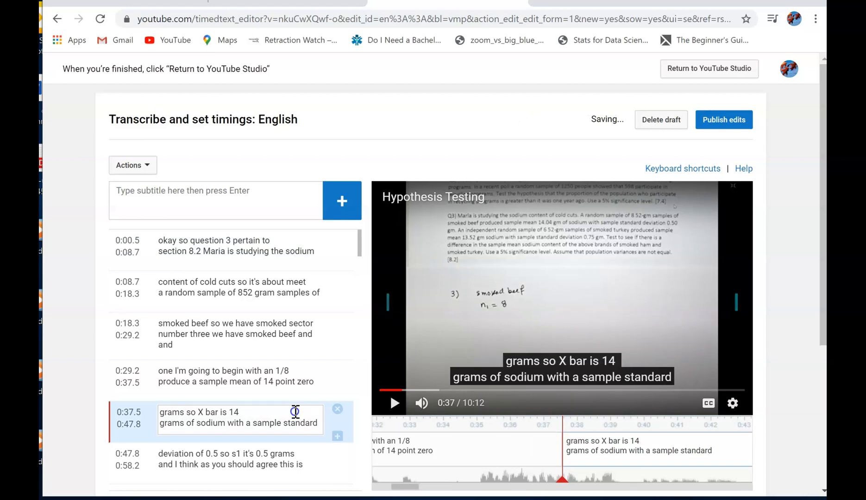
pyautogui.write('.04')
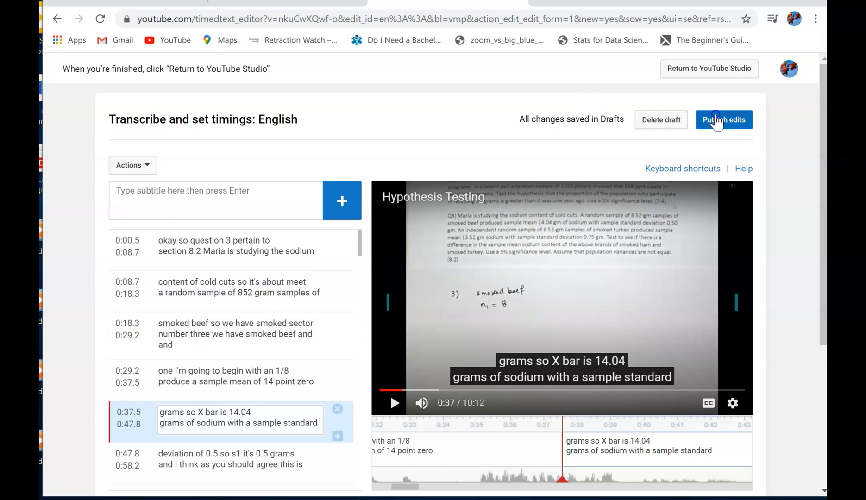
# Publish the subtitle edits and play the start of the video with closed captions on to check them
pyautogui.click(717, 121)
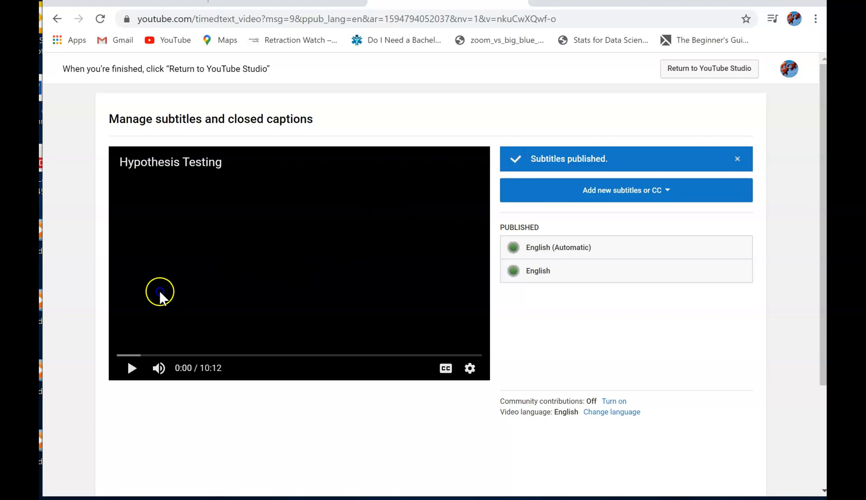
pyautogui.click(132, 374)
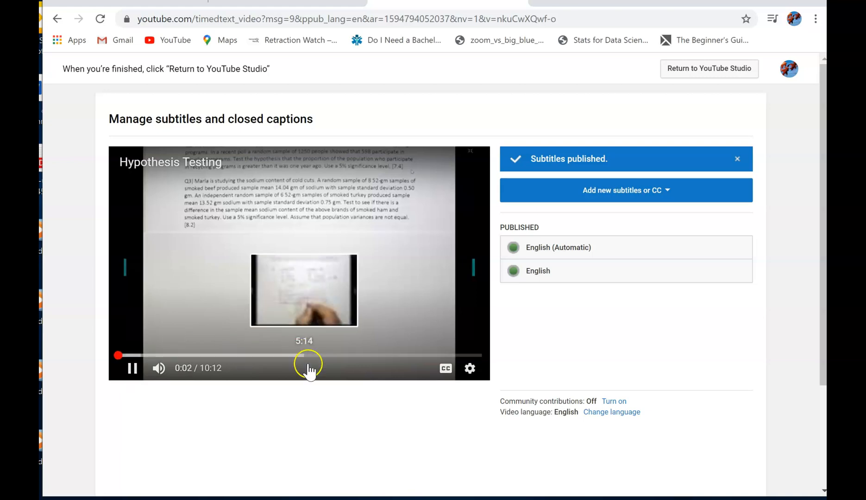
pyautogui.click(444, 369)
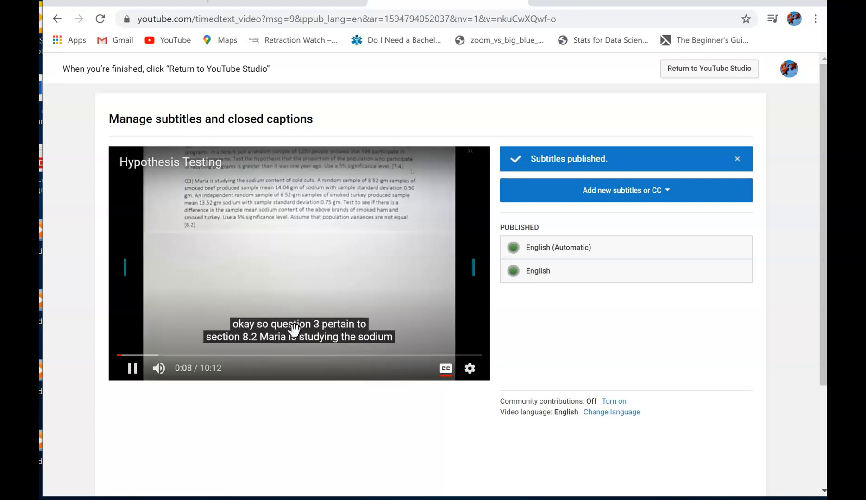
pyautogui.click(133, 368)
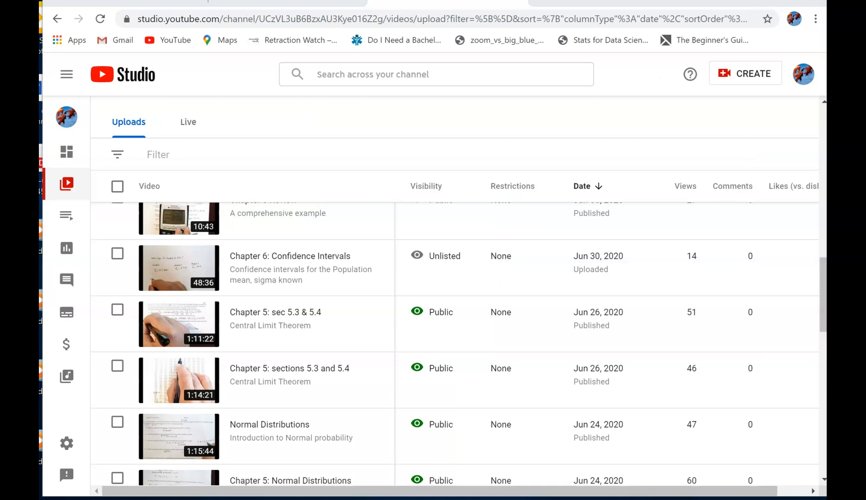
# Open the details of the 1:11:22 video "Chapter 5: sec 5.3 & 5.4" and copy its video link
pyautogui.moveTo(177, 317)
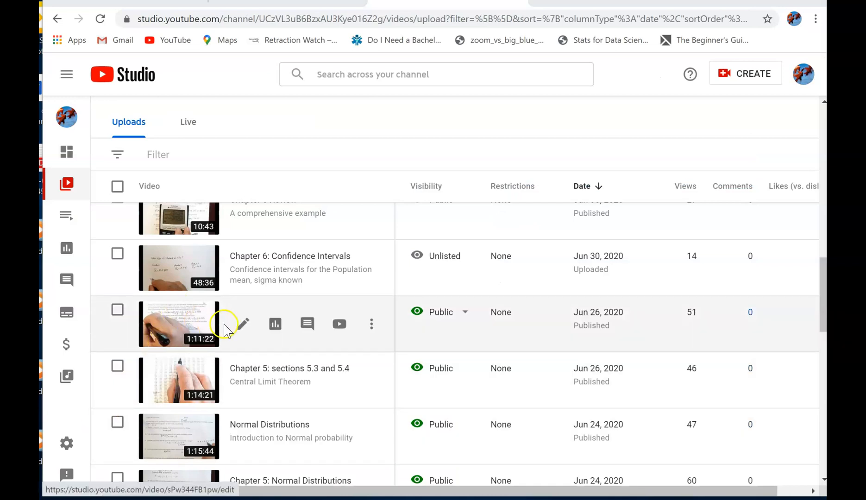
pyautogui.click(243, 324)
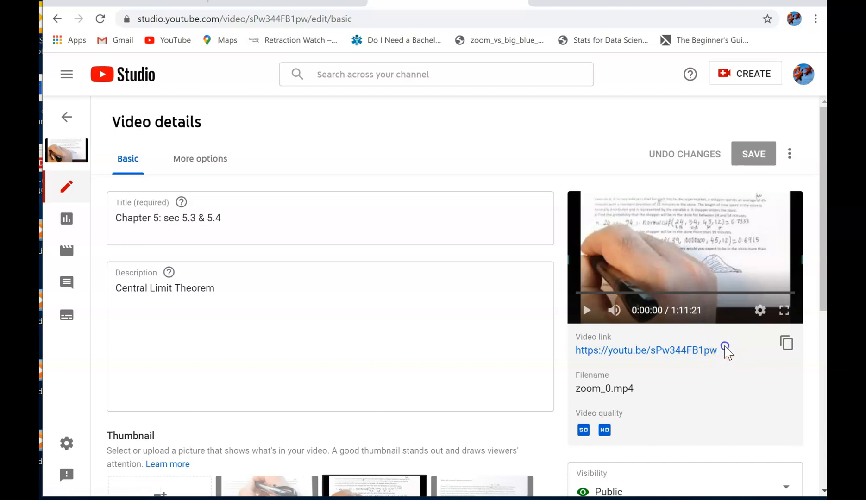
pyautogui.click(787, 345)
pyautogui.click(786, 346)
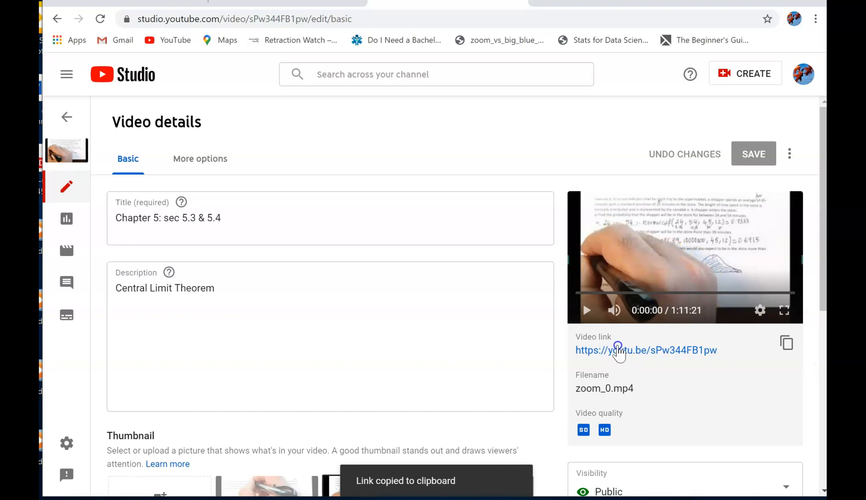
# Open the video's watch page, pause playback, and bring up the options for copying its embed code or URL at the current time
pyautogui.click(617, 351)
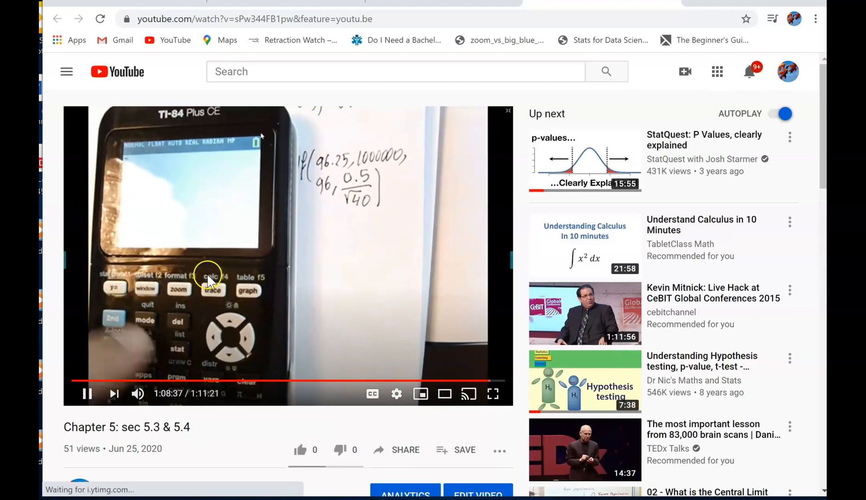
pyautogui.click(89, 393)
pyautogui.rightClick(221, 245)
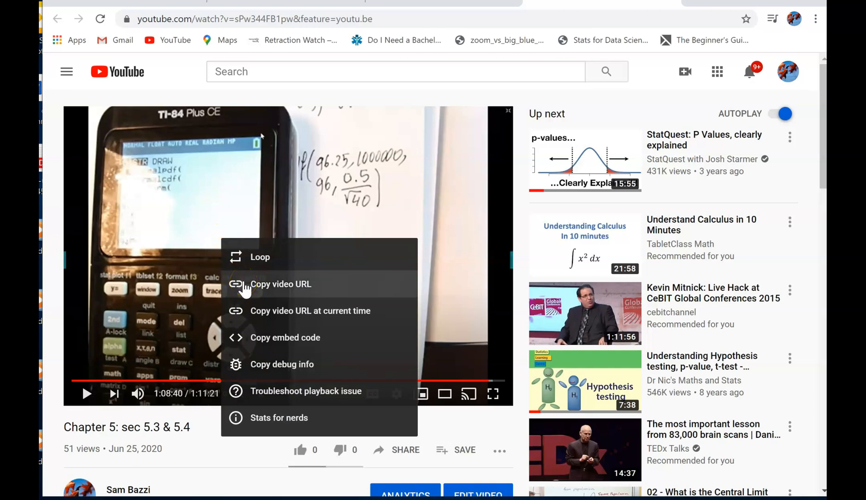
pyautogui.click(267, 342)
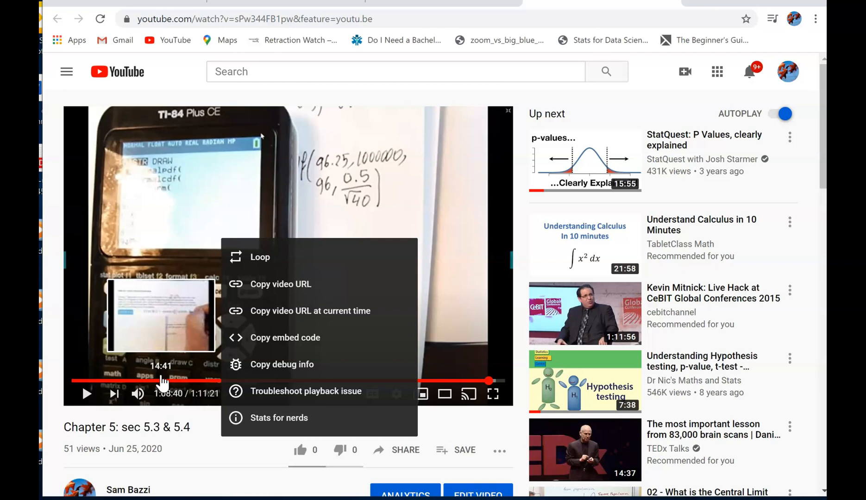
pyautogui.click(313, 312)
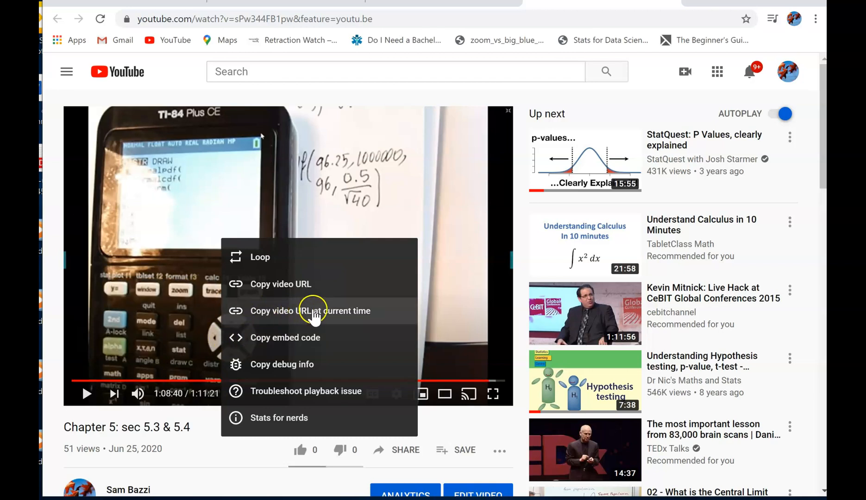